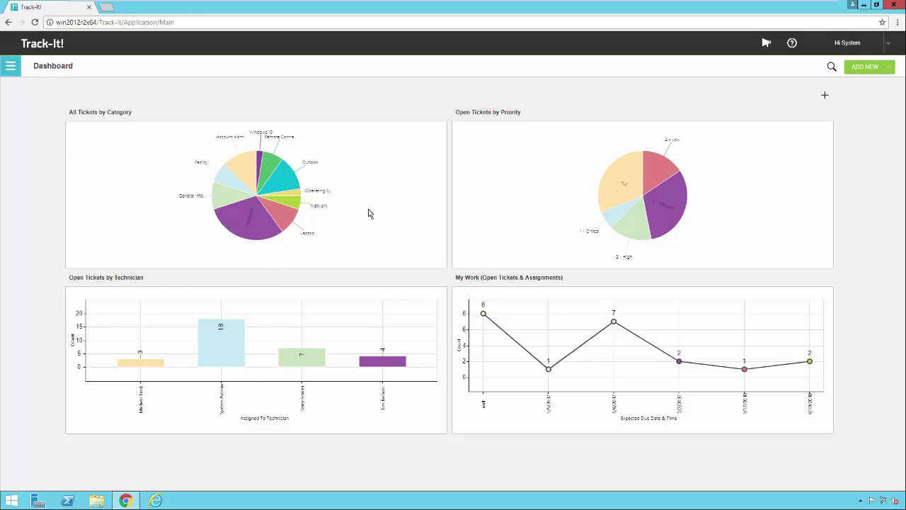
Step: Open the All Tickets by Category chart's settings and browse the Chart View list, leaving All Tickets selected
mouse_move(410, 119)
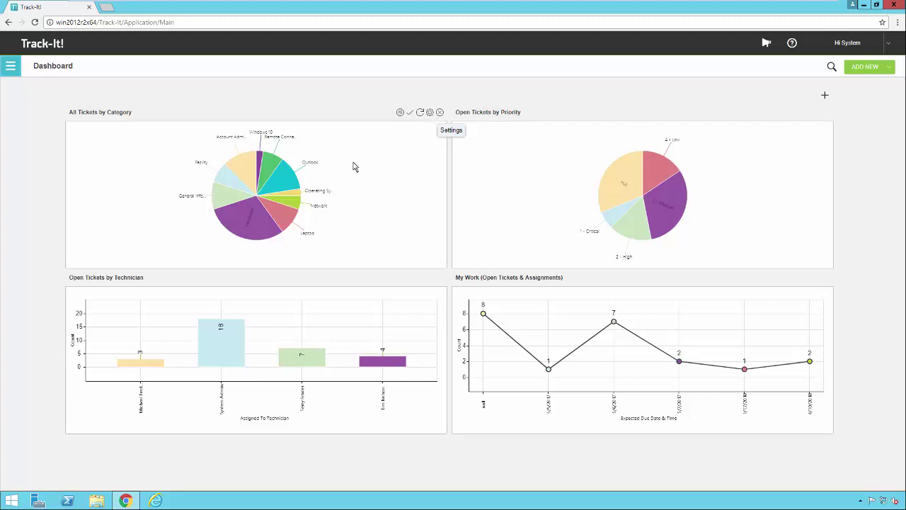
left_click(430, 113)
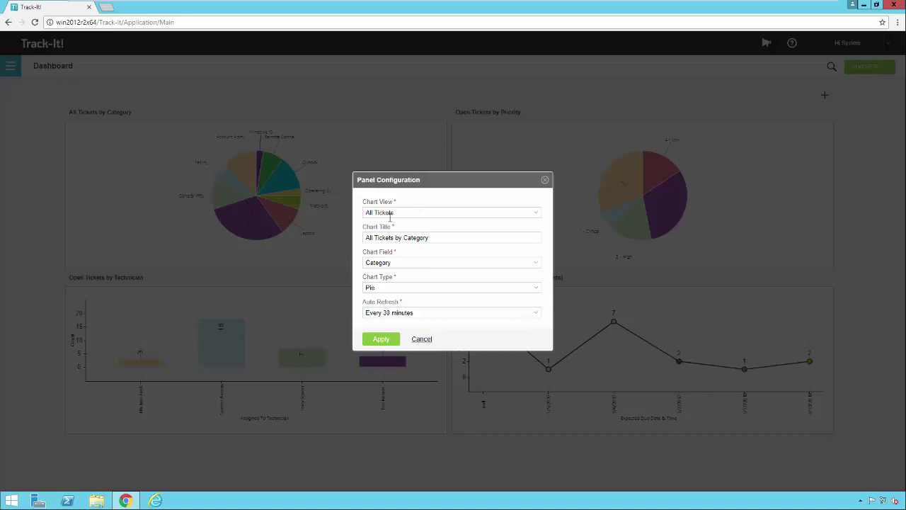
left_click(536, 215)
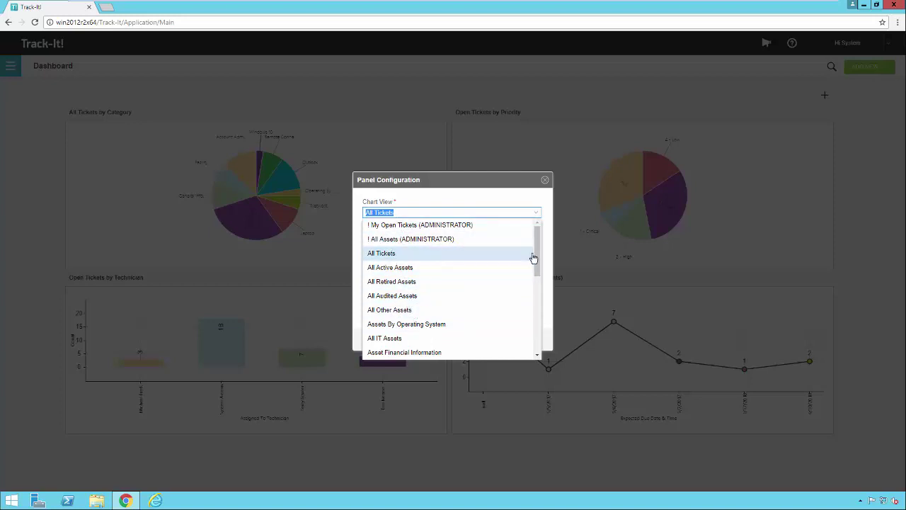
left_click_drag(536, 264, 534, 292)
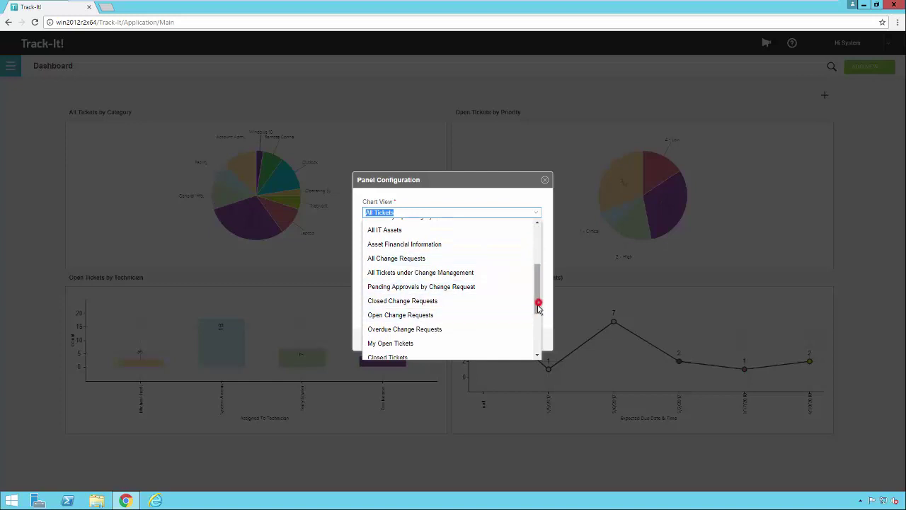
left_click_drag(538, 304, 536, 315)
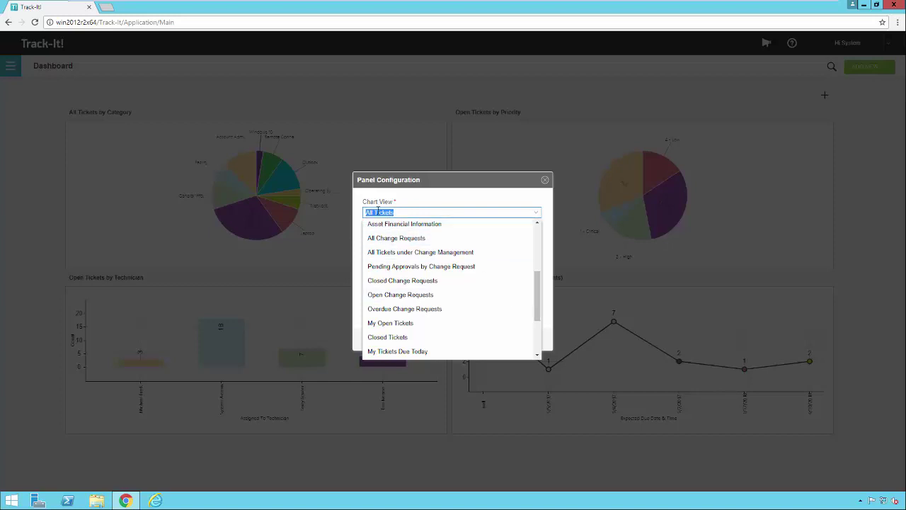
left_click(538, 216)
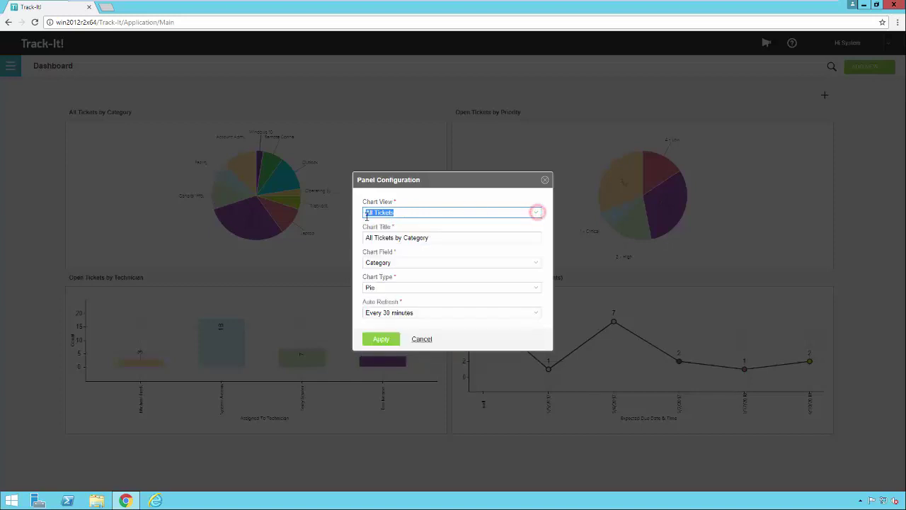
Step: Retitle the chart 'All Tickets by Requestor' and set its Chart Field to Requestor
left_click(417, 238)
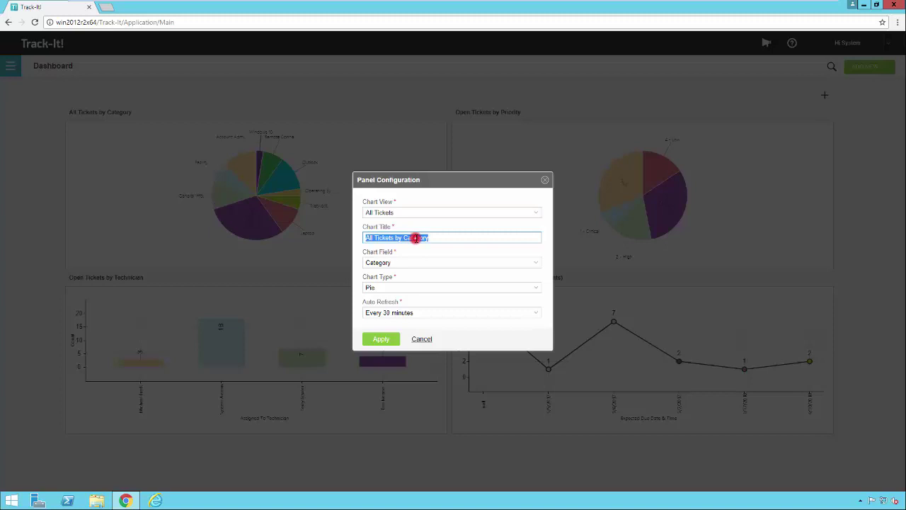
double_click(416, 238)
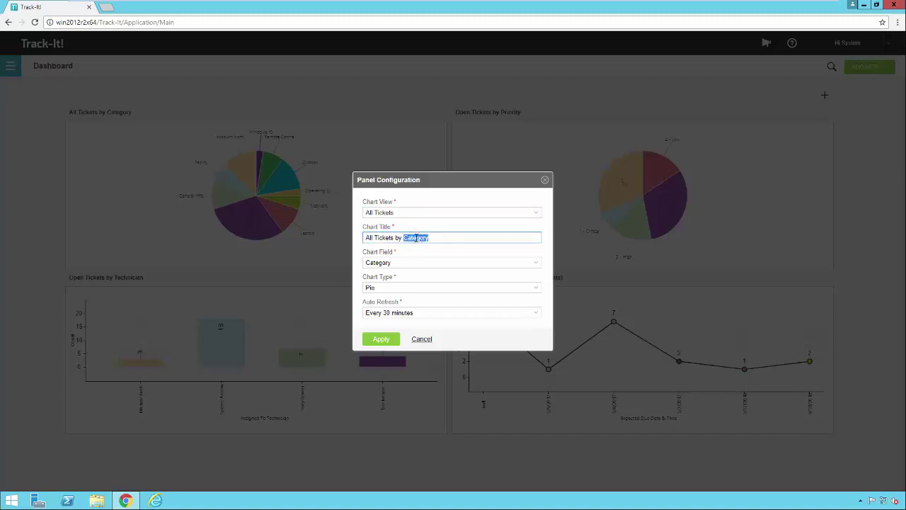
type("Reques")
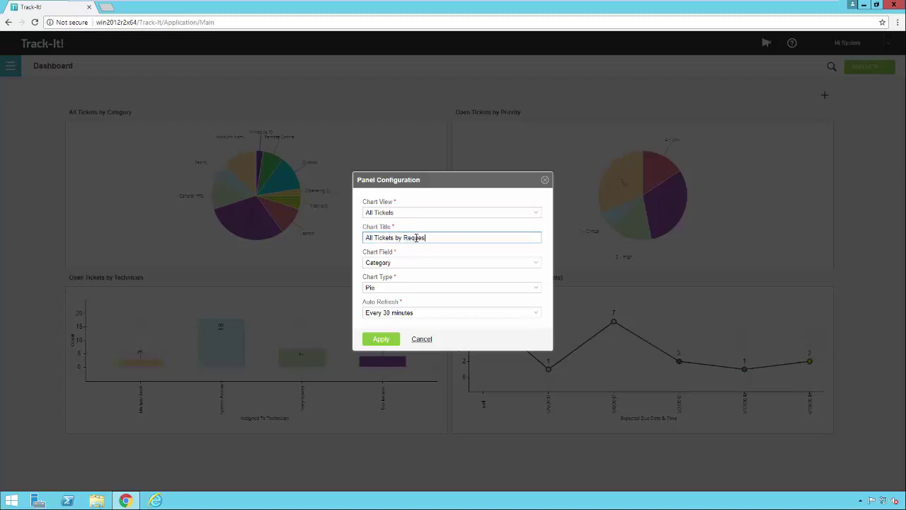
type("tor")
left_click(536, 262)
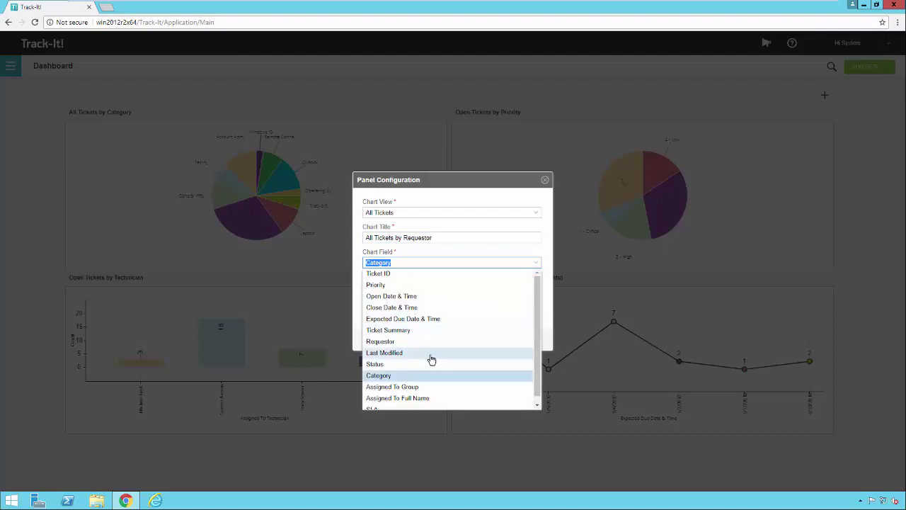
scroll(431, 360, "down", 1)
scroll(425, 354, "up", 1)
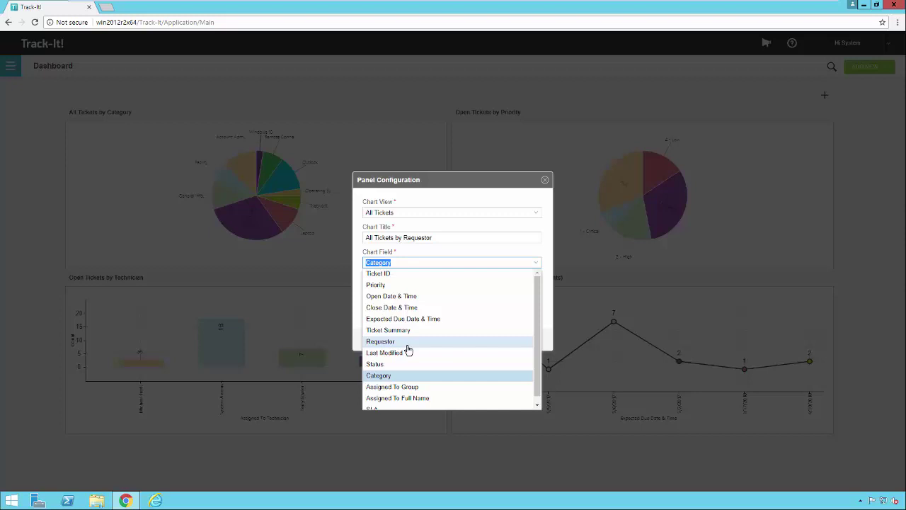
left_click(396, 342)
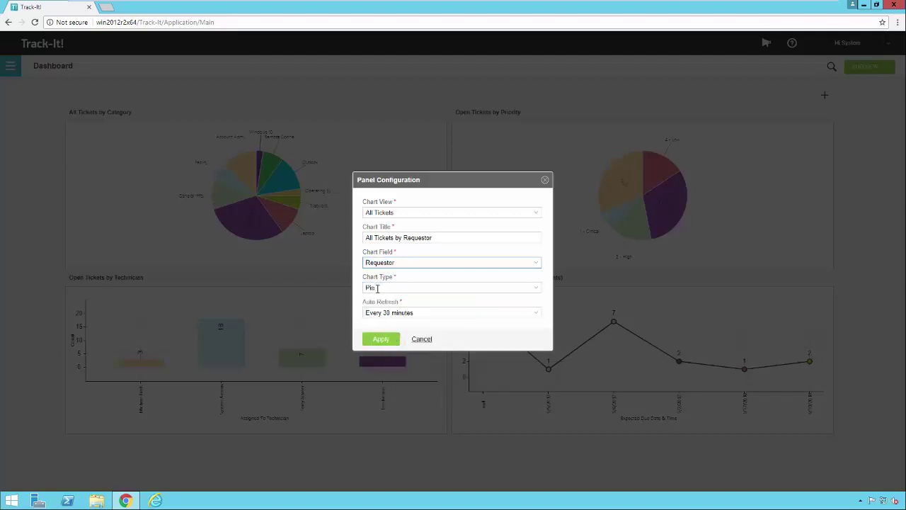
Step: Keep the chart type as Pie and the auto-refresh at every 30 minutes
left_click(538, 289)
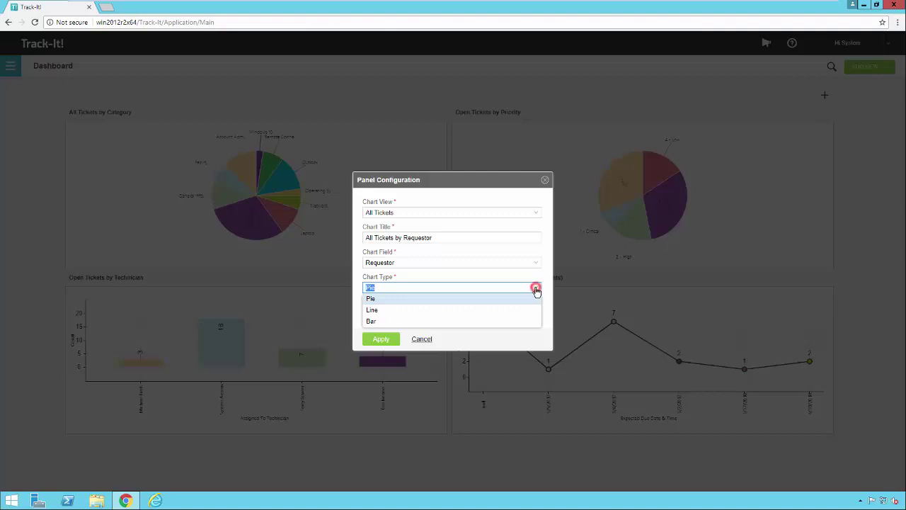
left_click(536, 291)
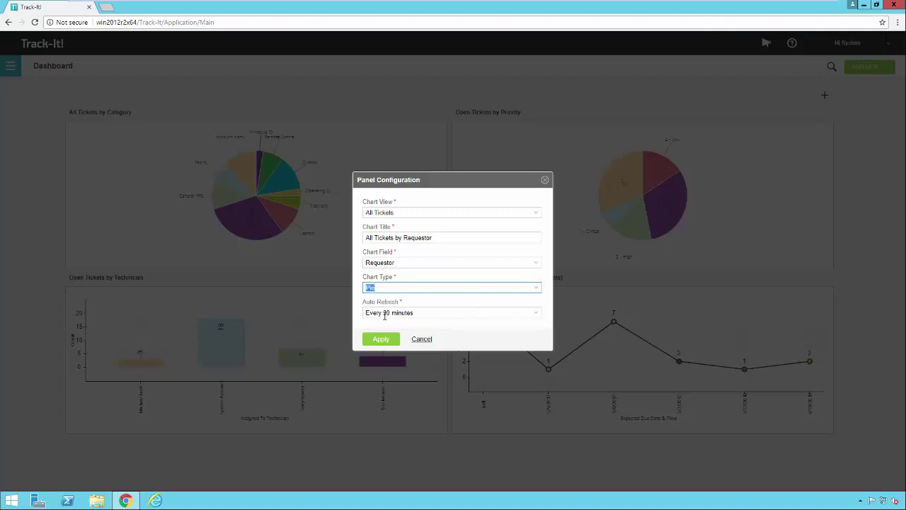
left_click(426, 314)
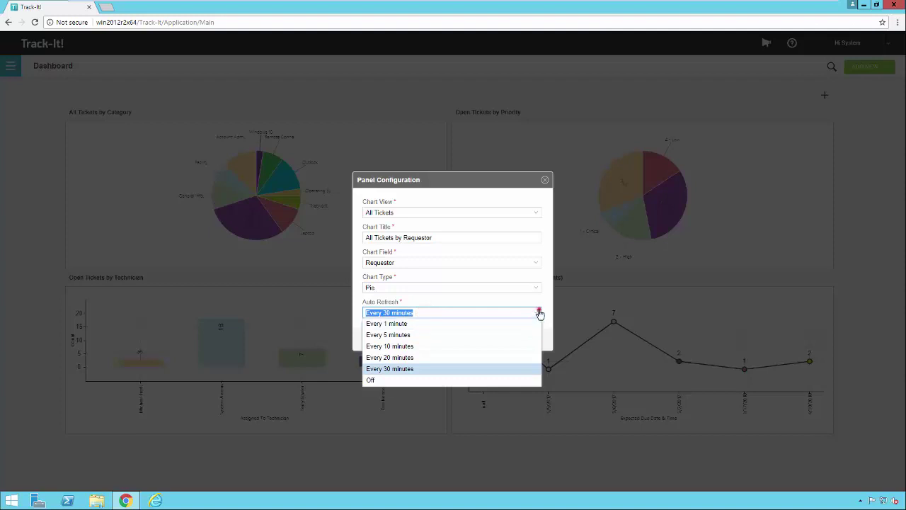
left_click(538, 312)
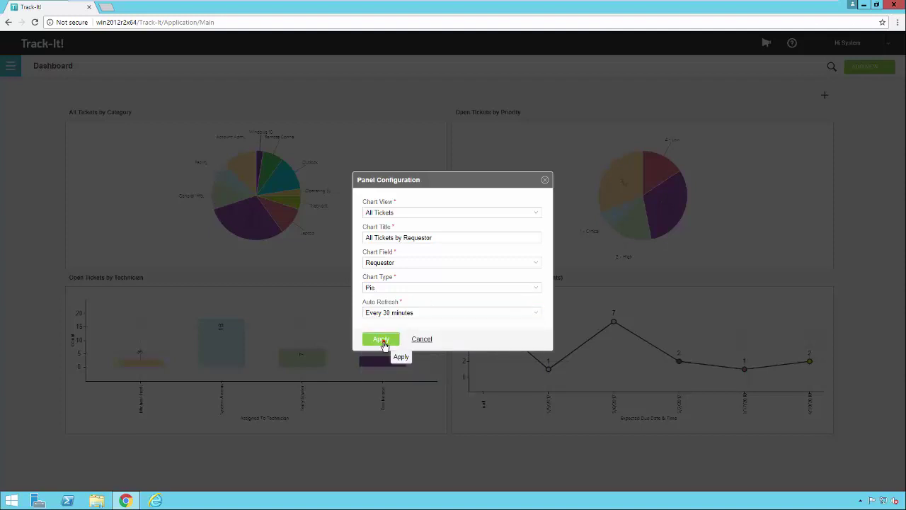
Step: Apply the Requestor chart settings, then drill into one requestor's slice and open ticket #103
left_click(382, 339)
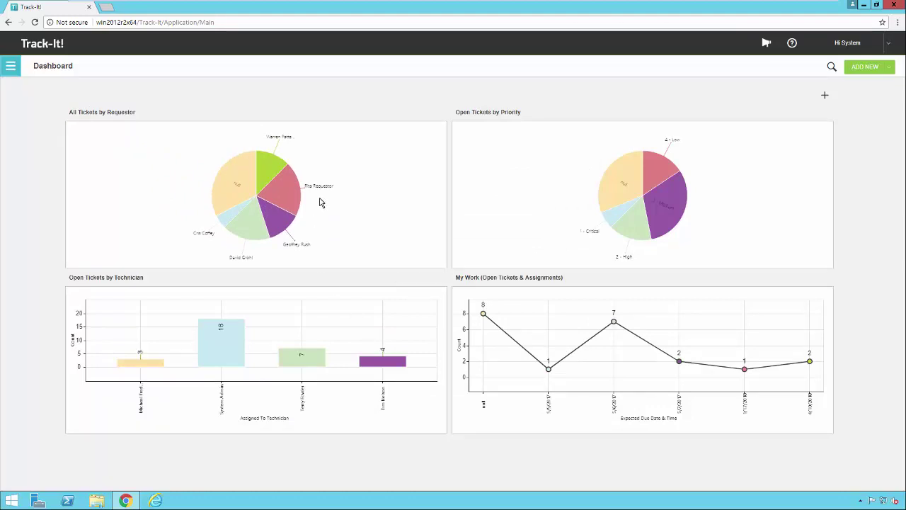
left_click(281, 202)
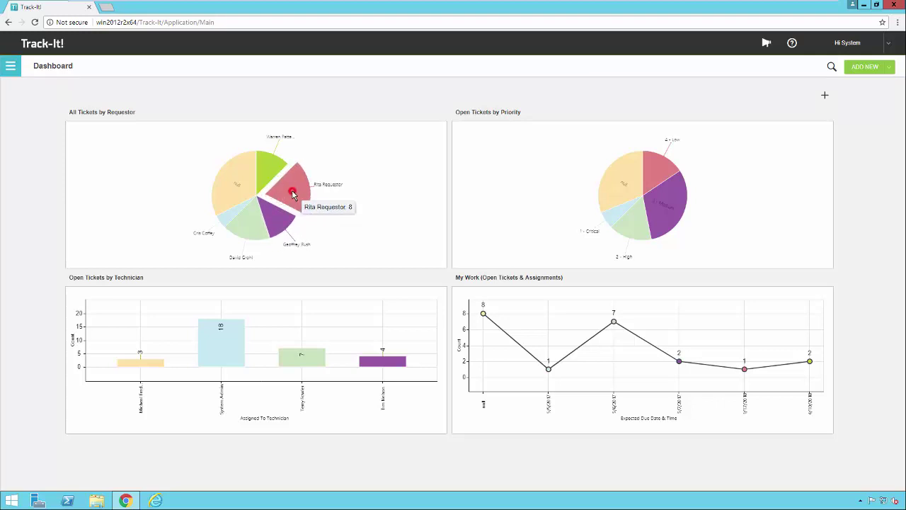
left_click(292, 191)
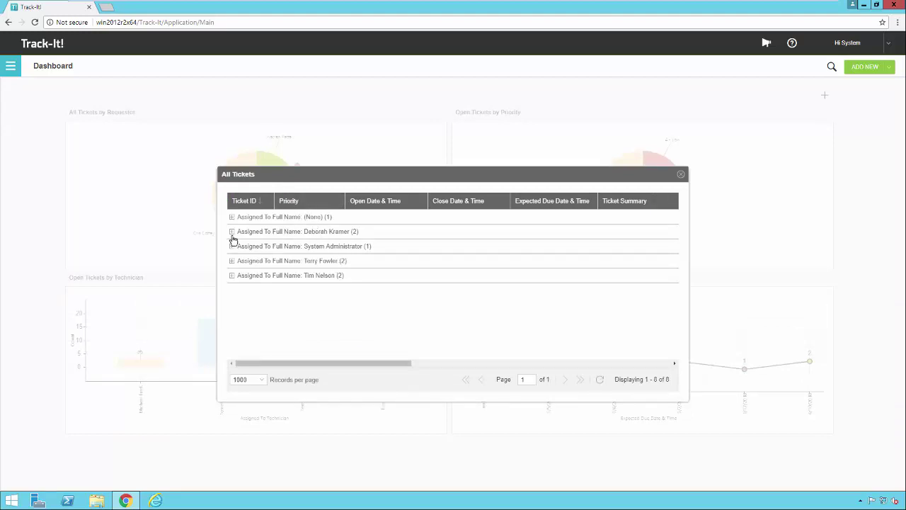
left_click(232, 231)
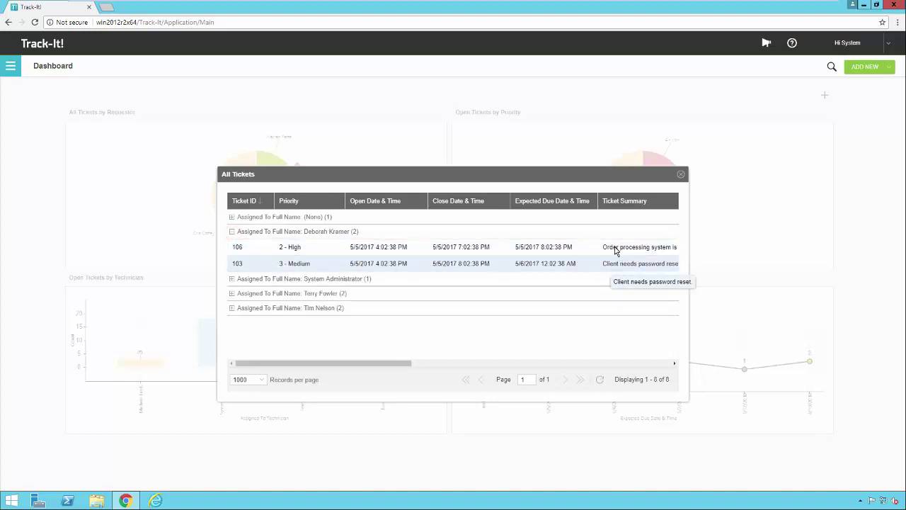
double_click(336, 264)
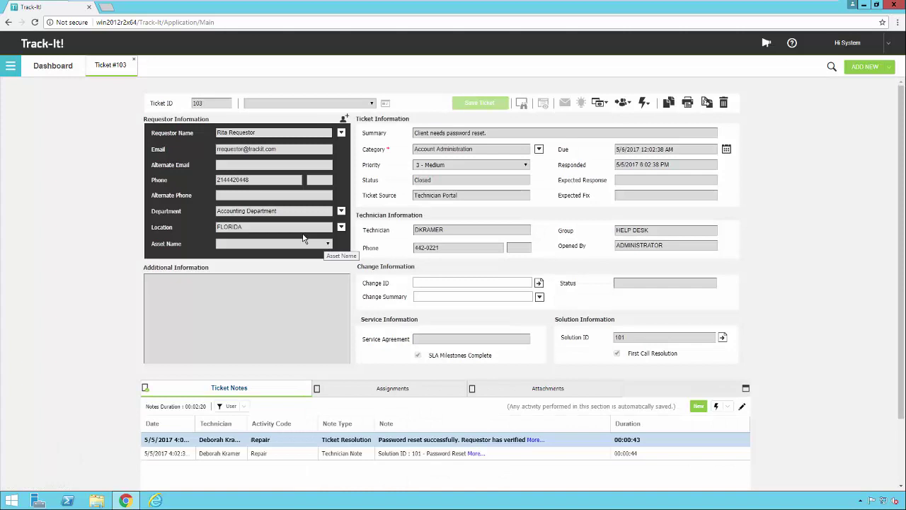
Step: Return to the Dashboard, close the drill-down, and preview the Requestor chart as bar and line before restoring pie
left_click(55, 66)
left_click(681, 176)
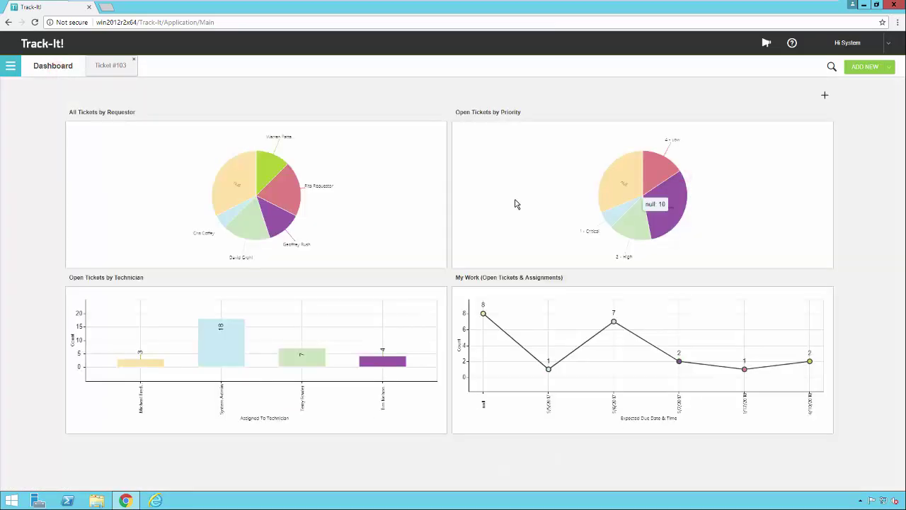
mouse_move(407, 131)
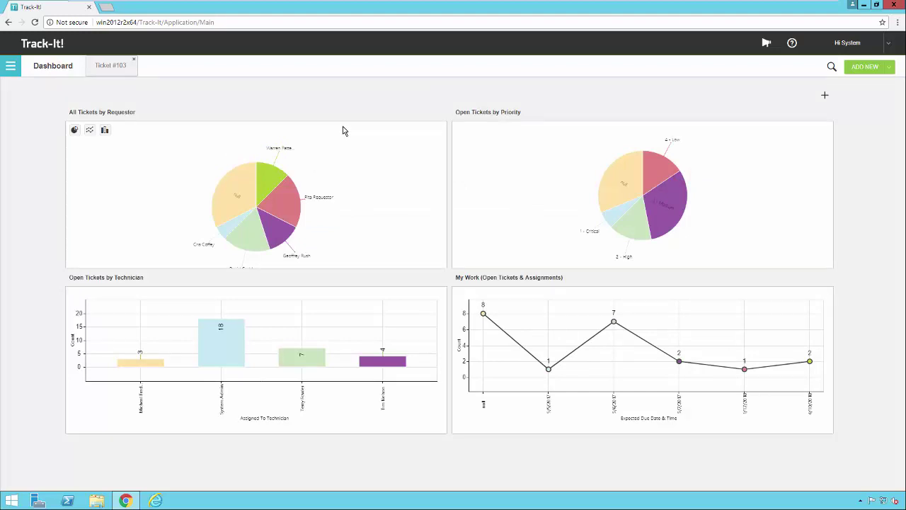
left_click(106, 130)
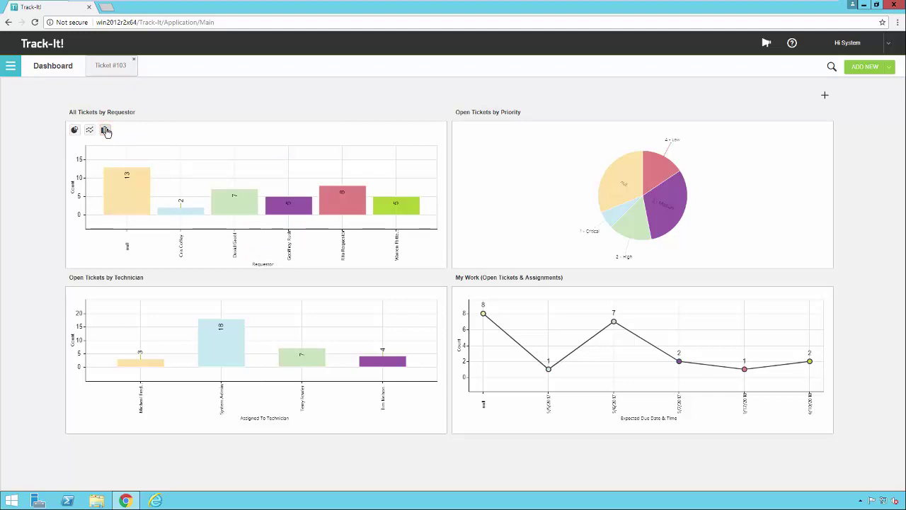
left_click(89, 131)
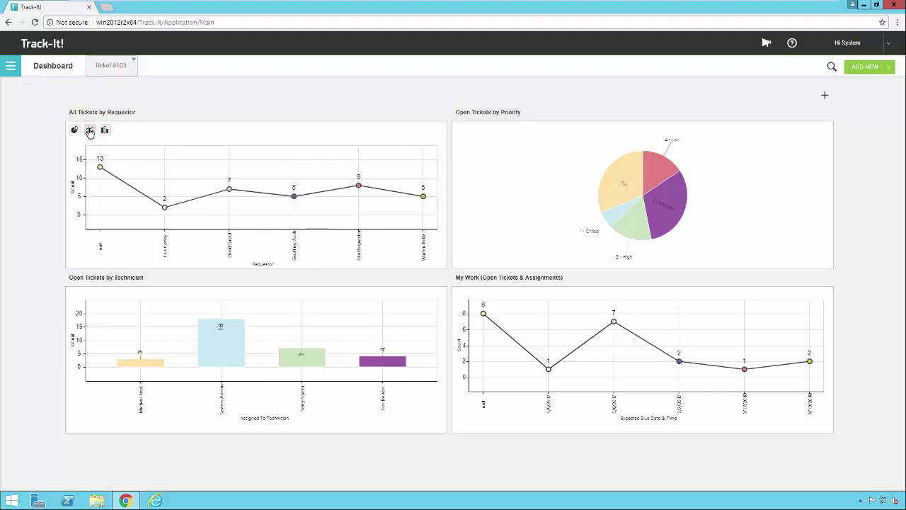
left_click(74, 131)
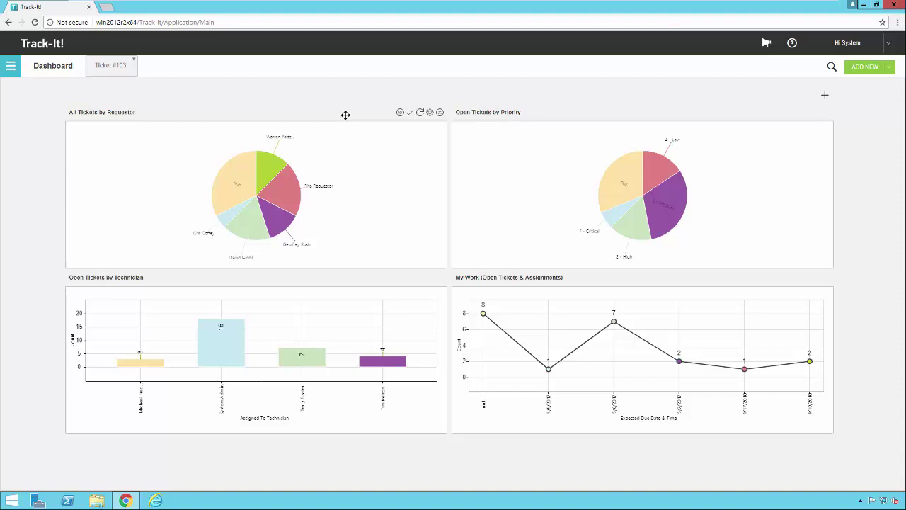
Step: Drag the All Tickets by Requestor pie into the dashboard's top-right slot
left_click_drag(348, 118, 534, 126)
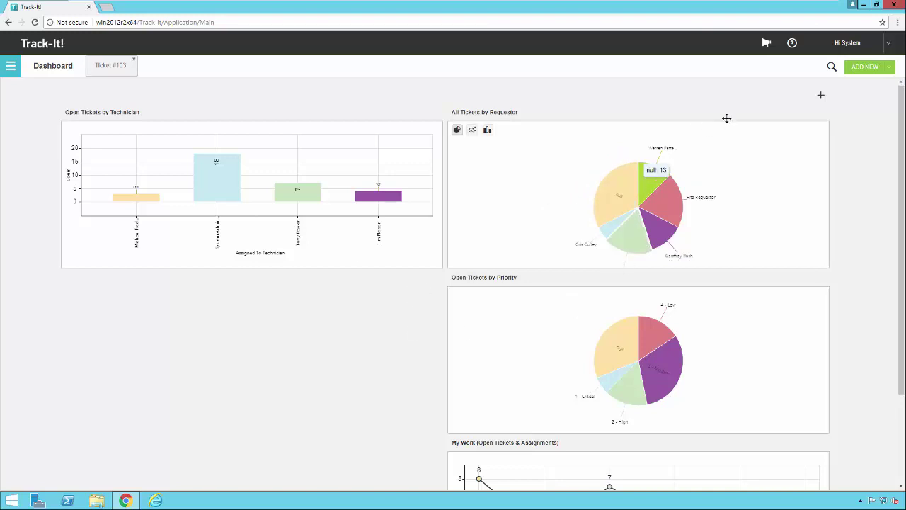
Step: Add a new dashboard panel based on the All Assets view, titled 'Assets by Type'
left_click(821, 97)
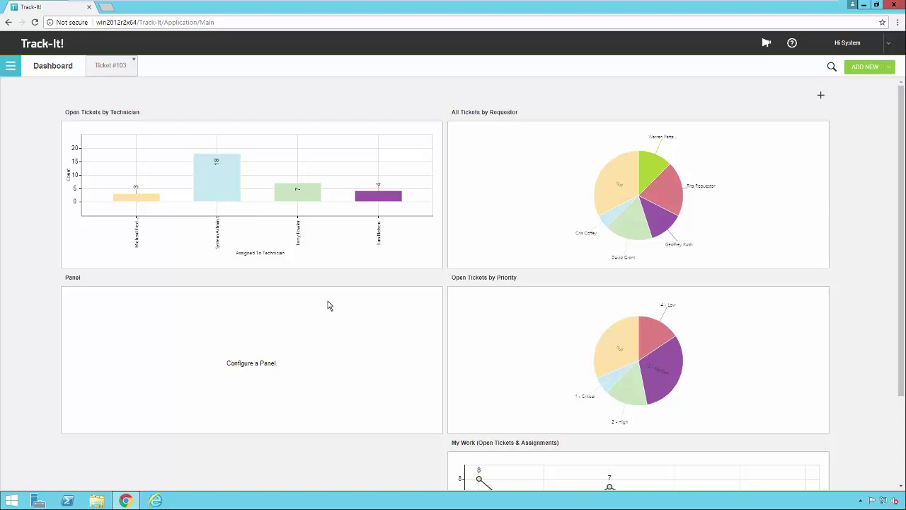
mouse_move(395, 278)
left_click(425, 278)
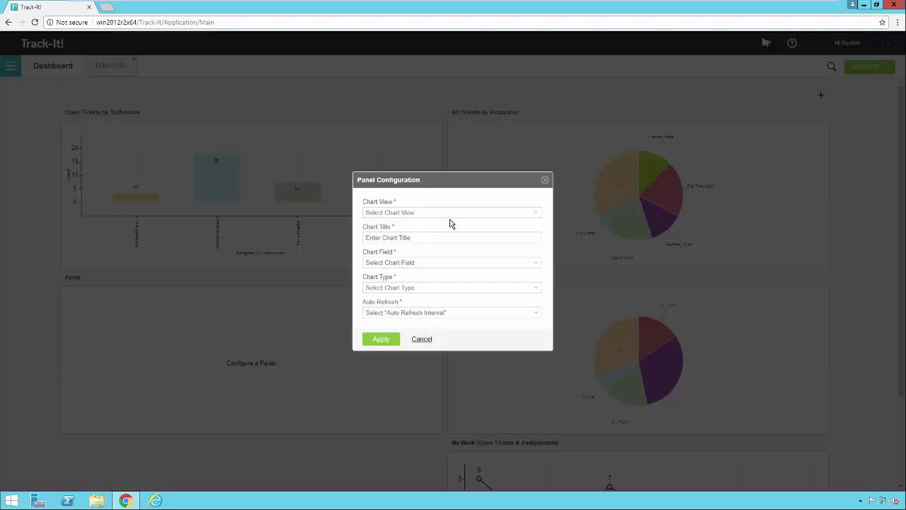
left_click(533, 213)
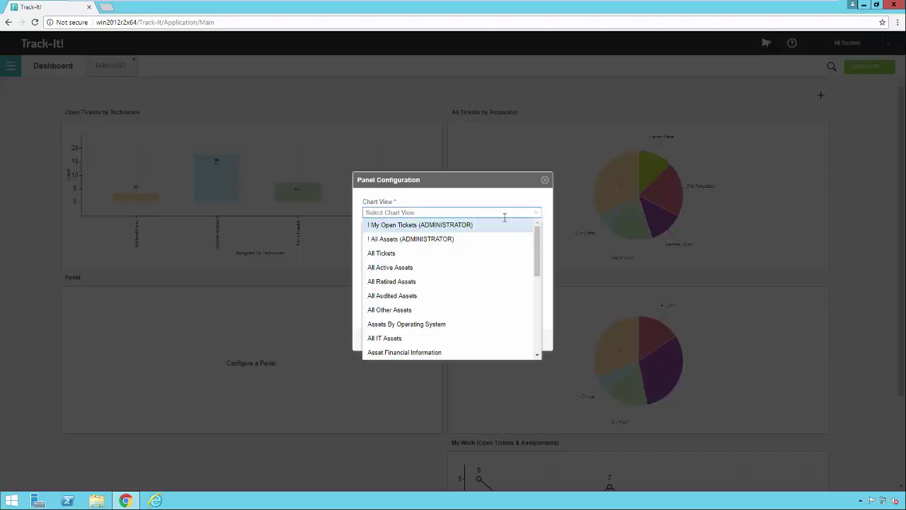
left_click(420, 243)
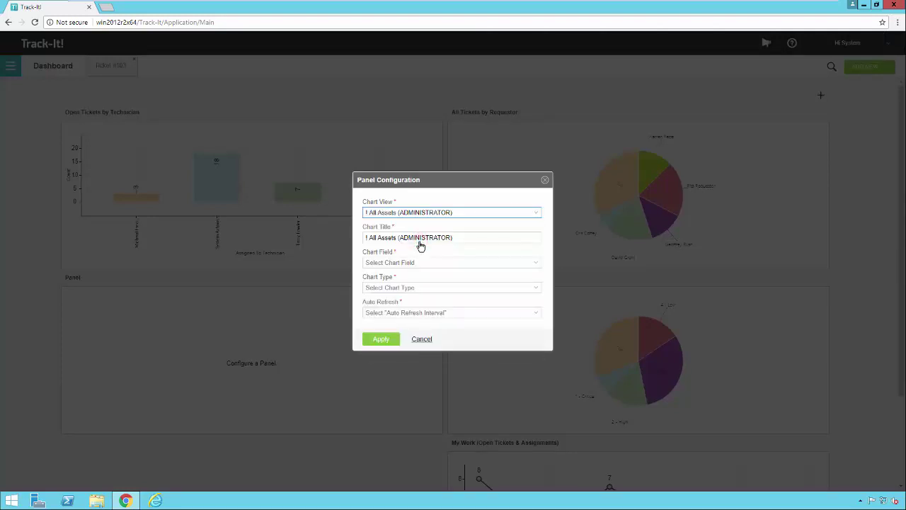
left_click_drag(456, 236, 358, 242)
type("Assets by Type")
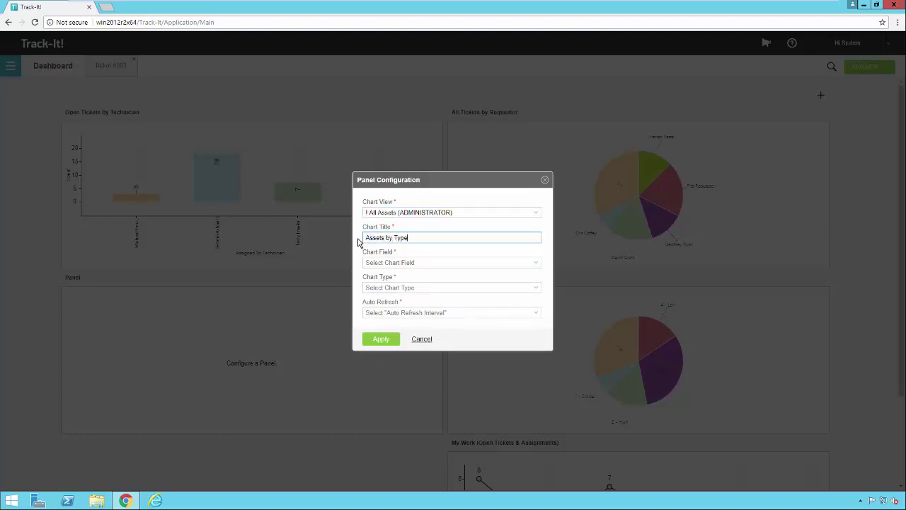
Step: Chart the panel by Asset Type as a pie refreshing every 30 minutes, and apply it
left_click(538, 263)
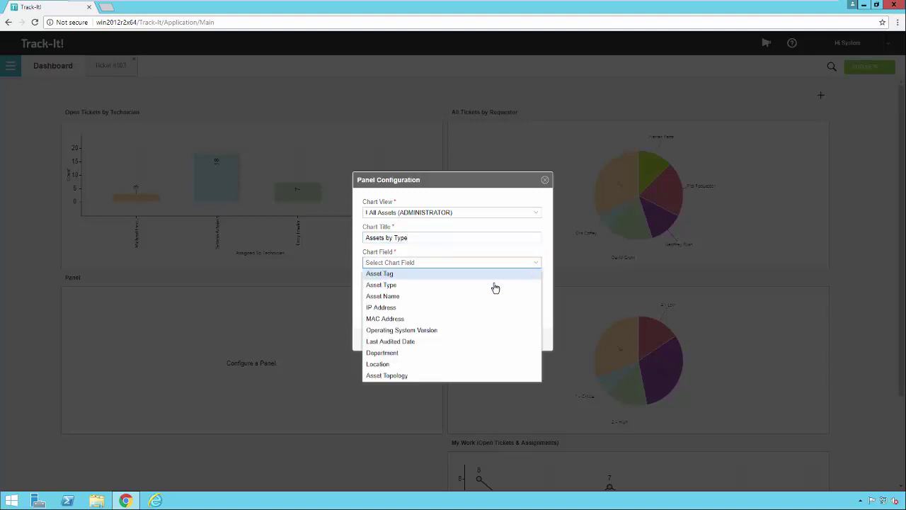
left_click(461, 288)
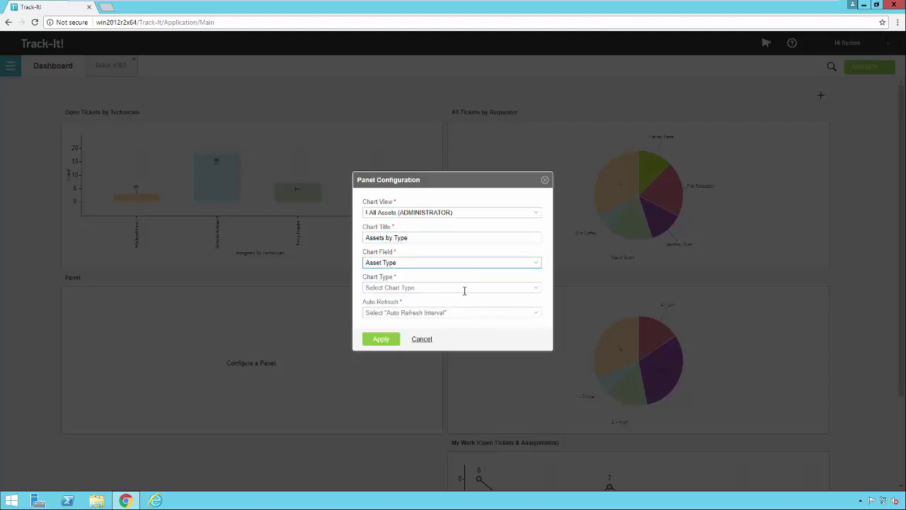
left_click(531, 287)
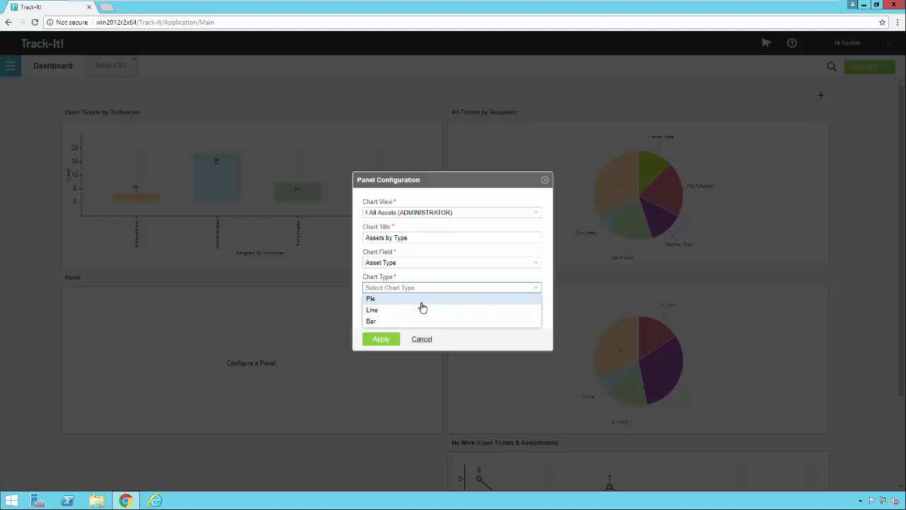
left_click(422, 304)
left_click(537, 313)
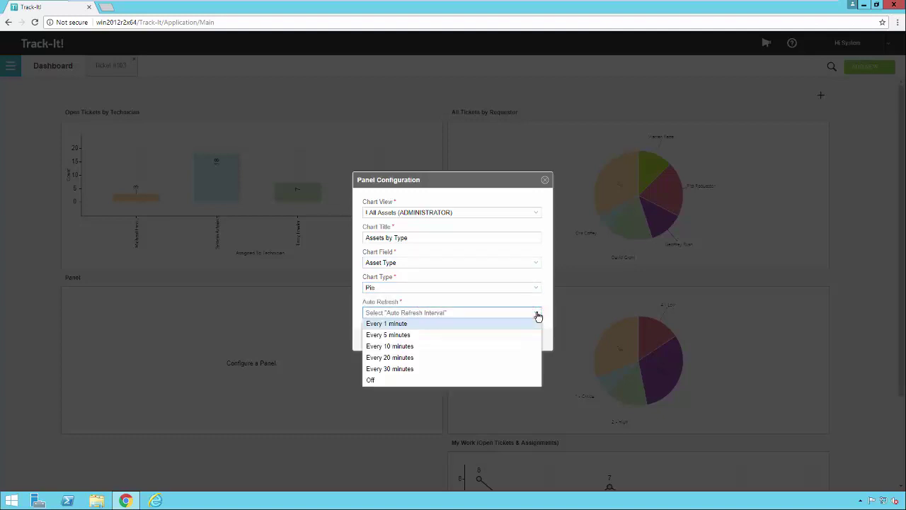
left_click(393, 369)
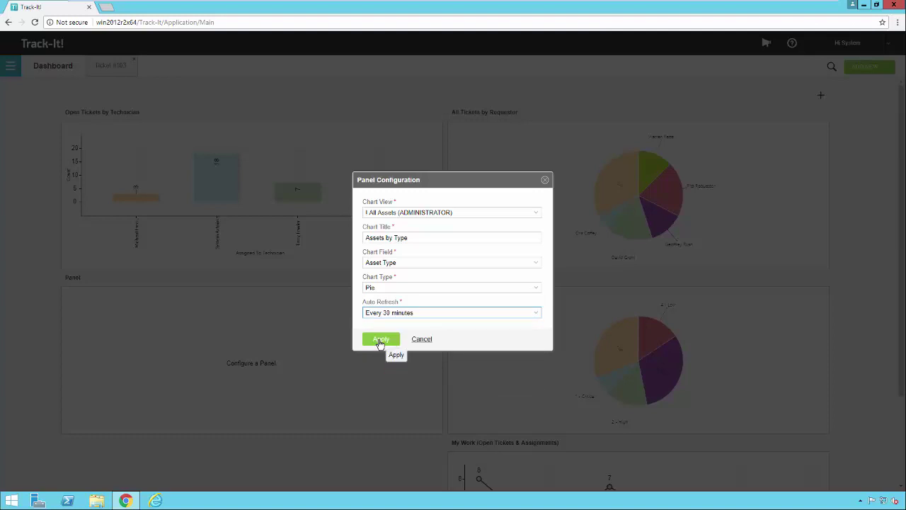
left_click(380, 340)
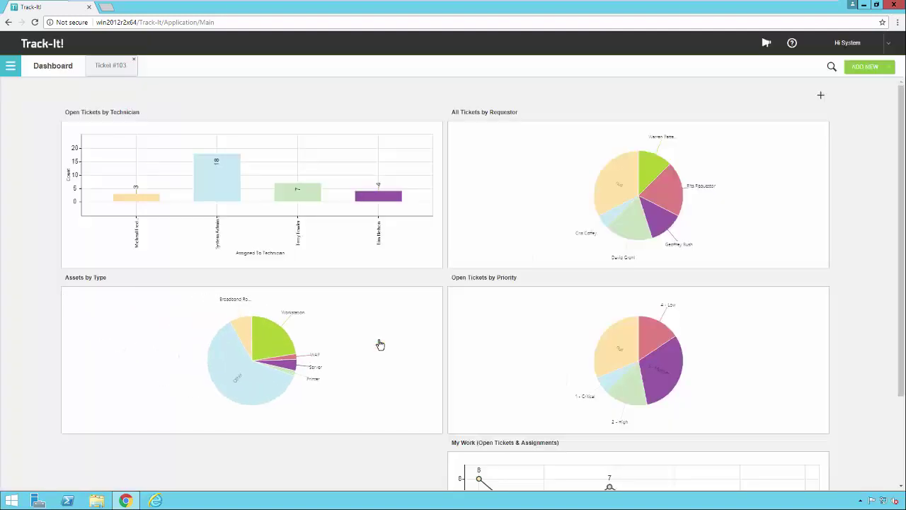
mouse_move(267, 344)
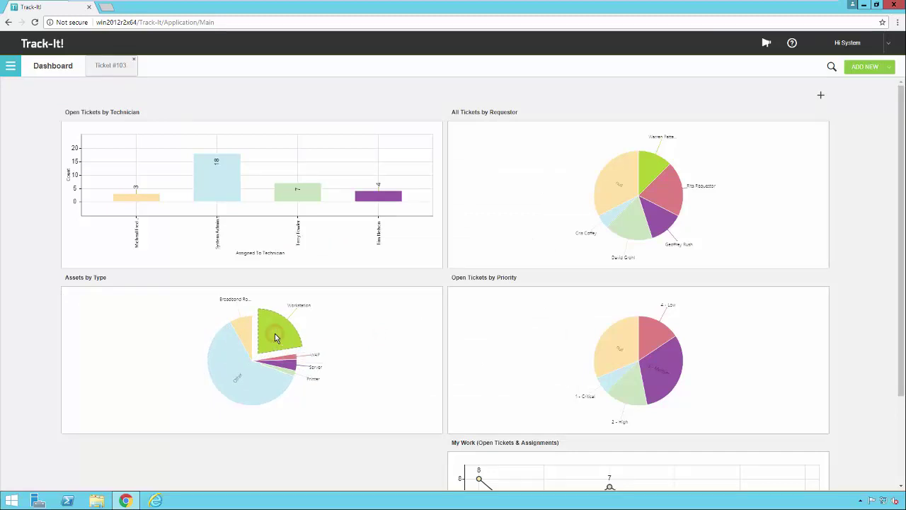
left_click(275, 337)
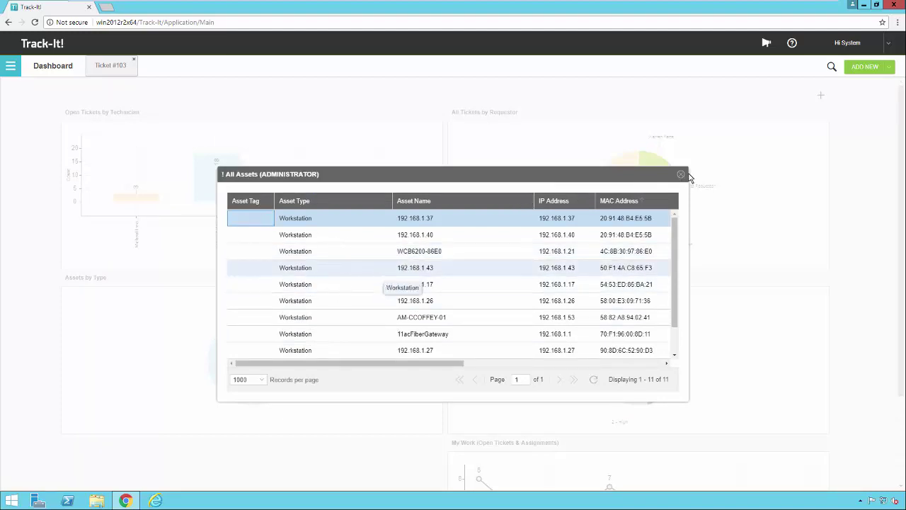
left_click(681, 174)
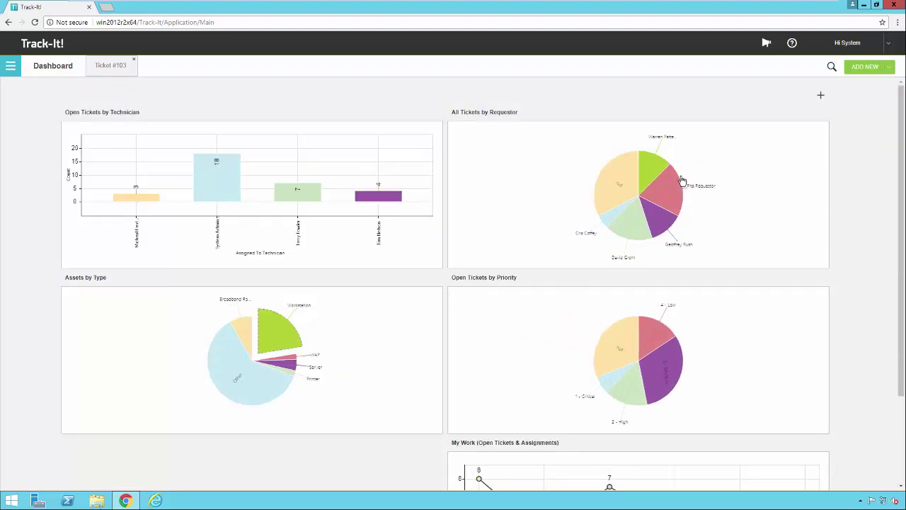
Step: Check the 4 - Low and null Priority slices, then close the All Tickets by Requestor panel
left_click(654, 332)
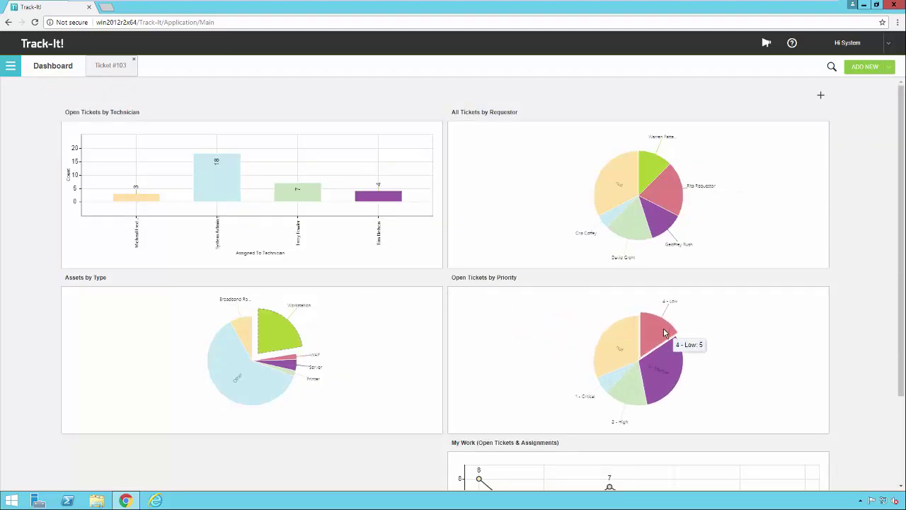
left_click(639, 334)
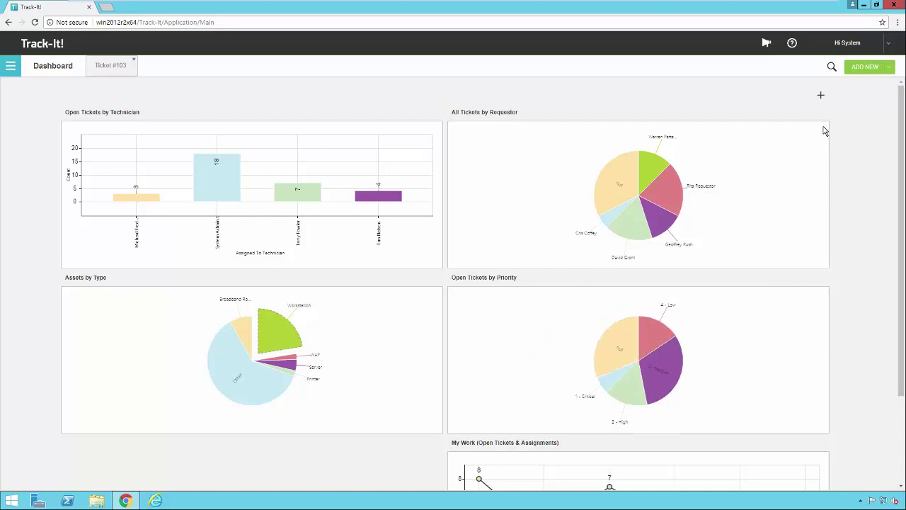
mouse_move(821, 114)
left_click(822, 114)
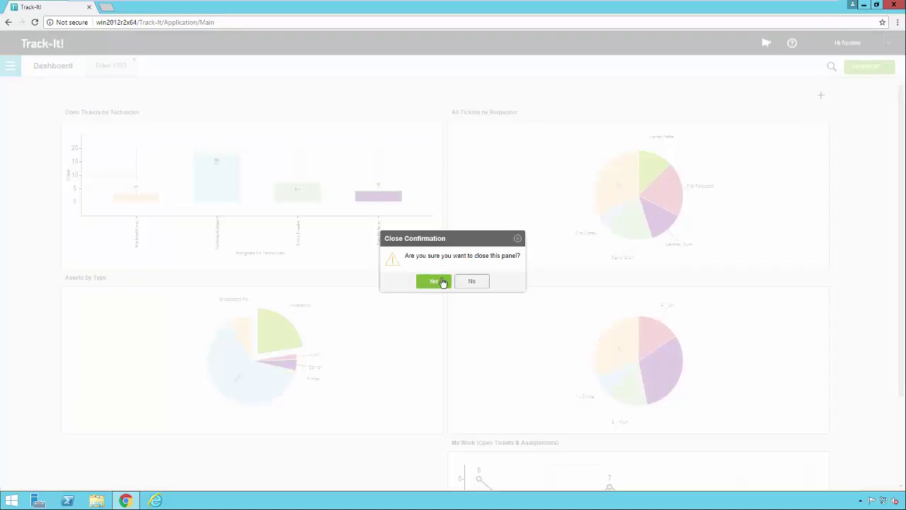
left_click(441, 281)
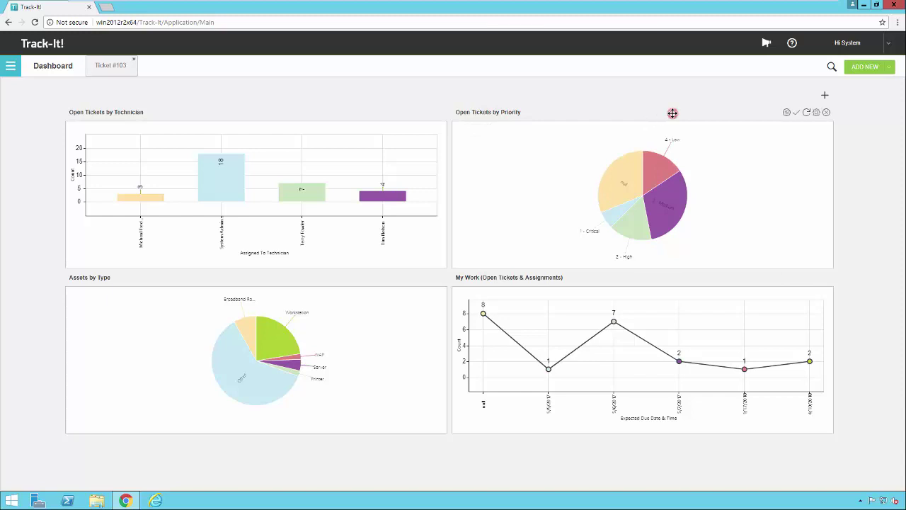
Step: Move Priority to the top-middle, Assets by Type to the top-right, and My Work to a wide bottom row
left_click_drag(670, 114, 482, 112)
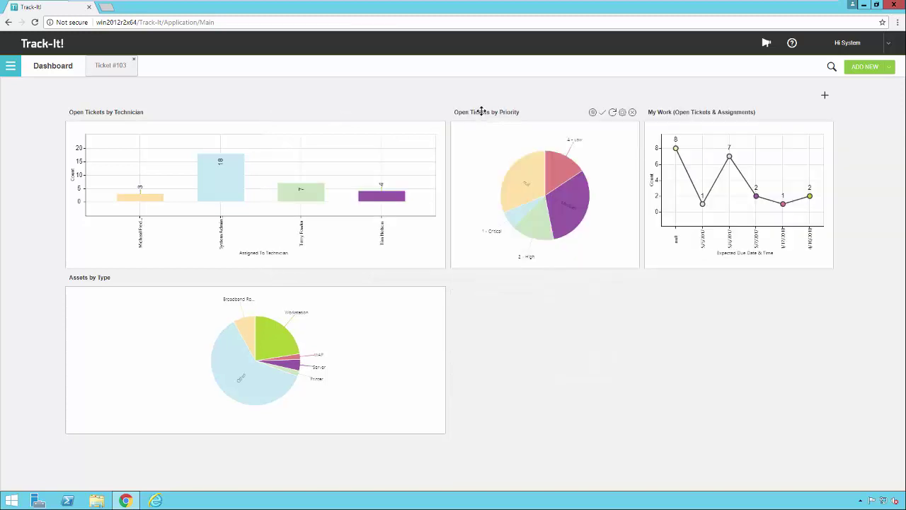
mouse_move(510, 193)
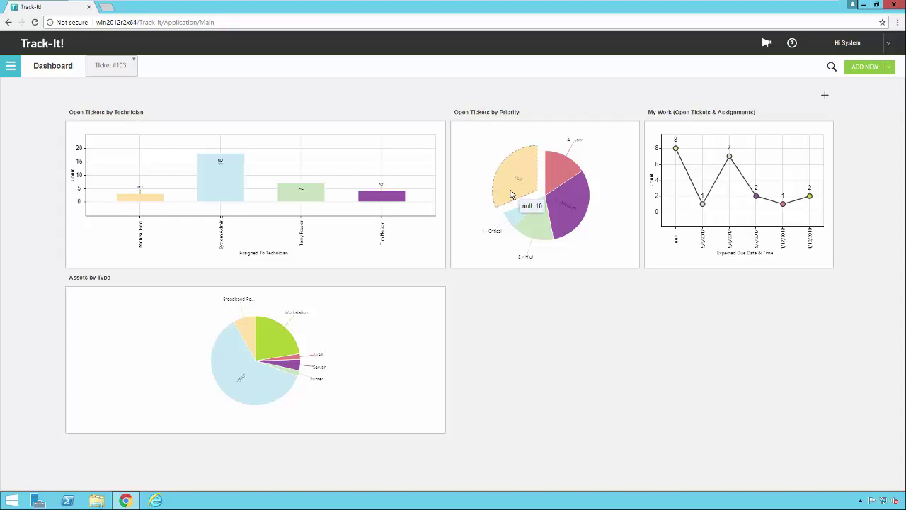
mouse_move(537, 217)
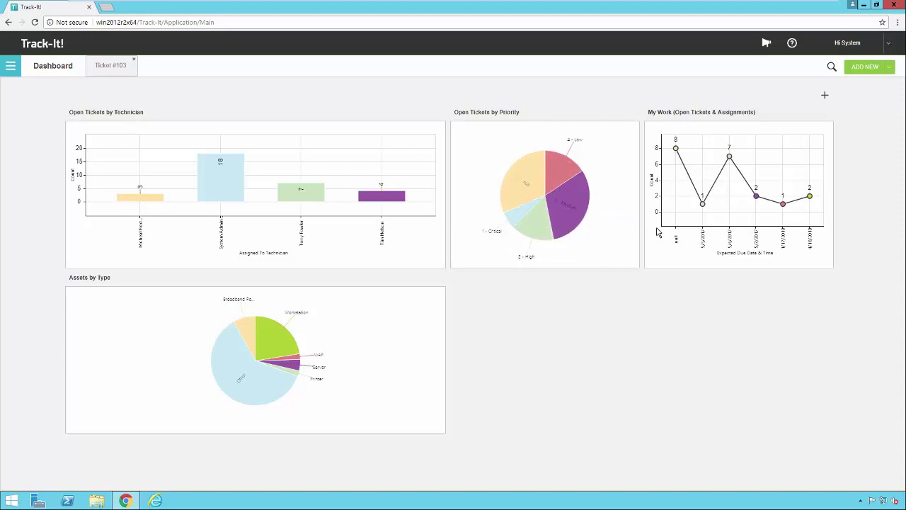
mouse_move(249, 295)
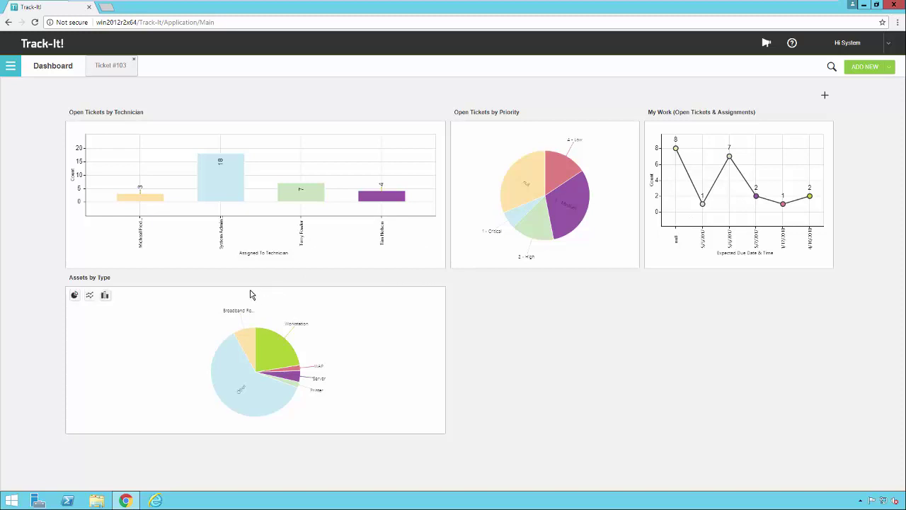
mouse_move(271, 283)
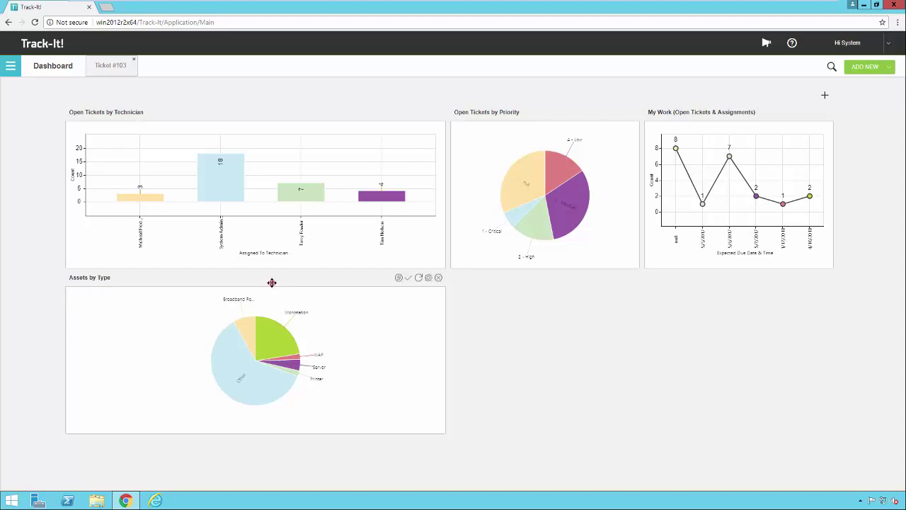
left_click_drag(293, 279, 732, 126)
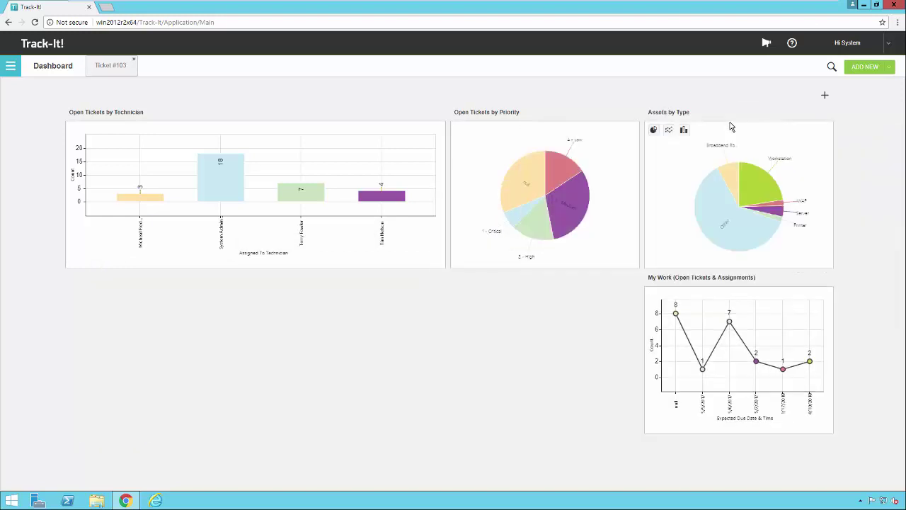
left_click_drag(700, 277, 363, 271)
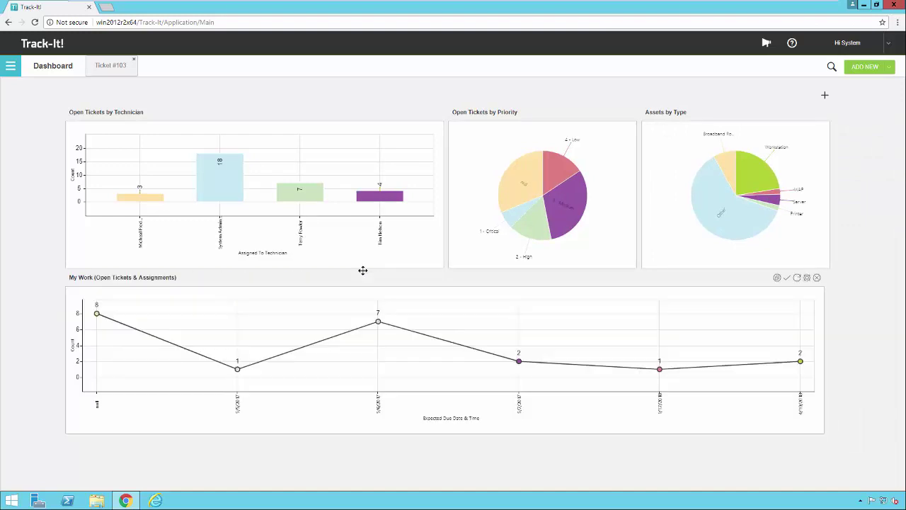
Step: Add an empty panel and rearrange panels until My Work sits under Assets by Type in the right column
left_click(823, 96)
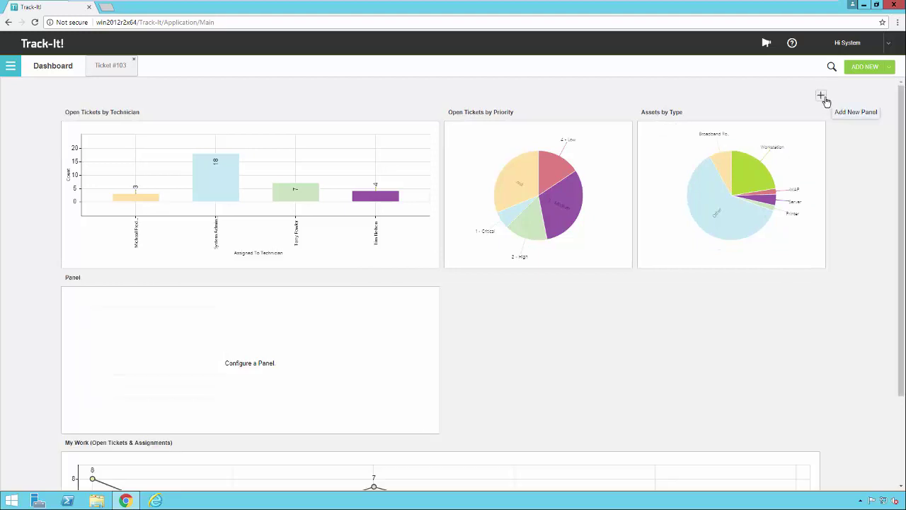
left_click_drag(446, 451, 336, 278)
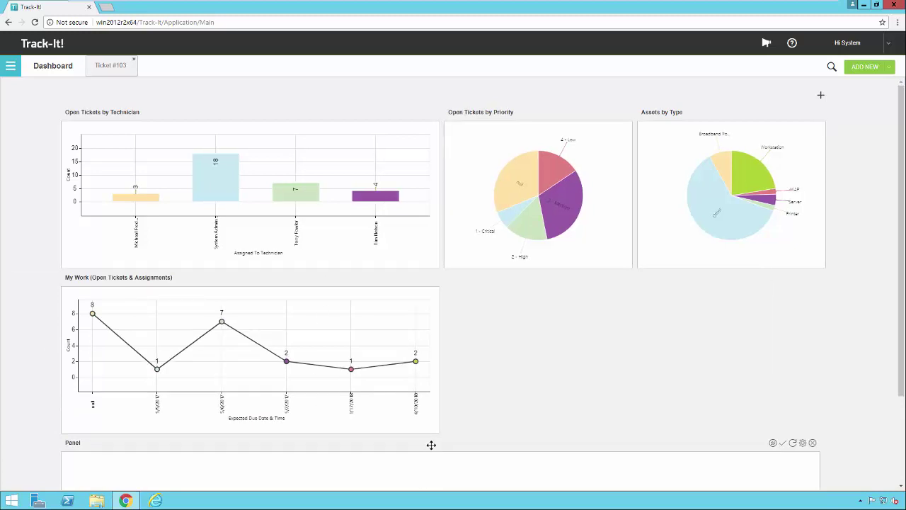
left_click_drag(432, 445, 717, 241)
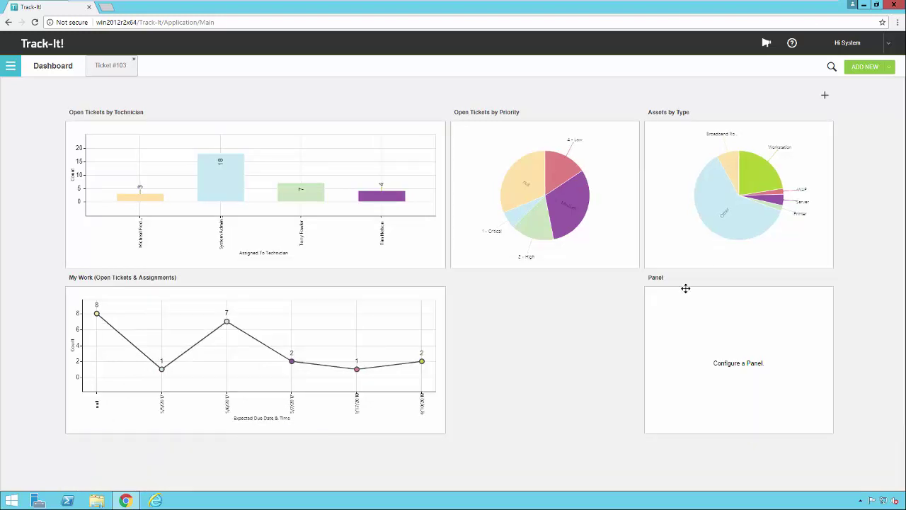
left_click_drag(289, 279, 715, 271)
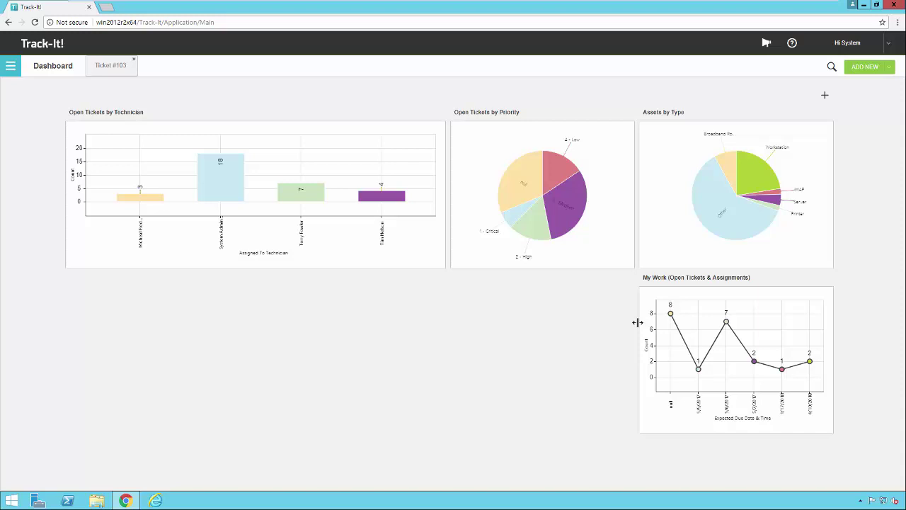
Step: Move My Work under the technician bar chart and widen that chart, narrowing the Priority pie
mouse_move(638, 322)
left_mouse_down()
mouse_move(628, 320)
mouse_move(638, 325)
left_mouse_up()
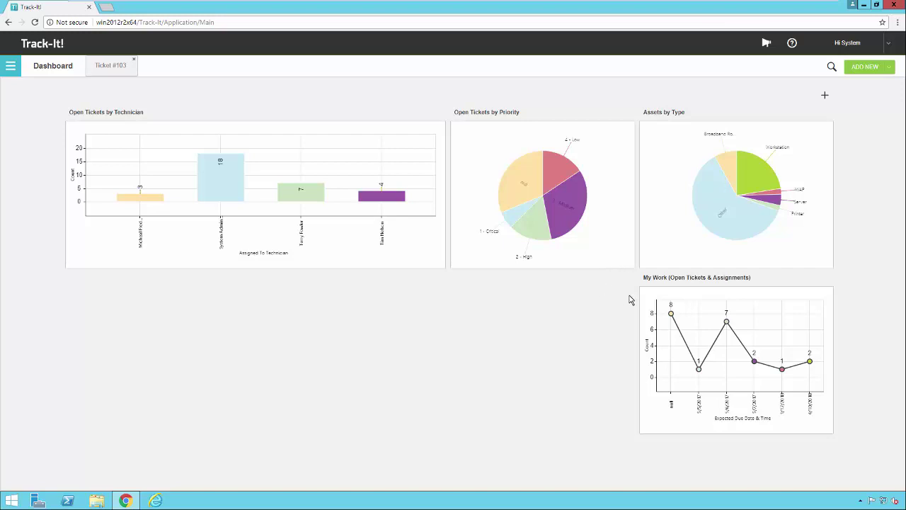
mouse_move(703, 281)
left_click_drag(704, 282, 125, 265)
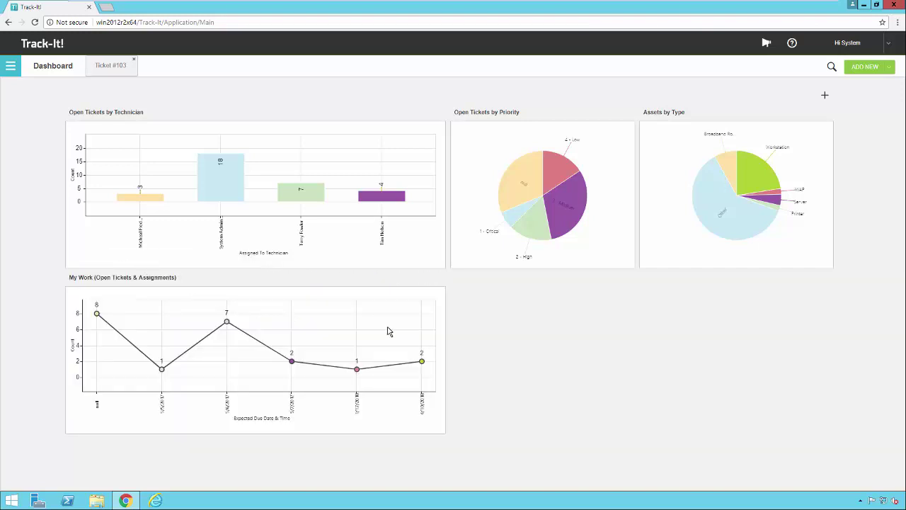
left_click_drag(449, 259, 477, 260)
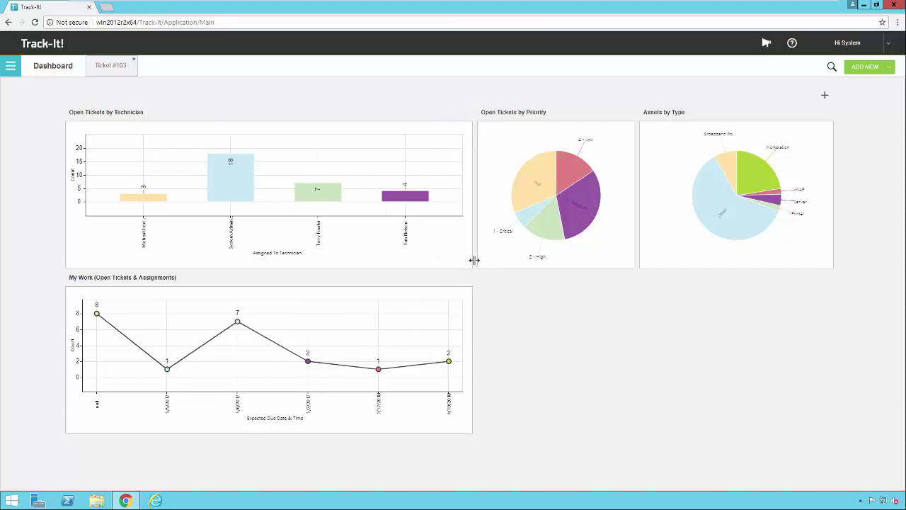